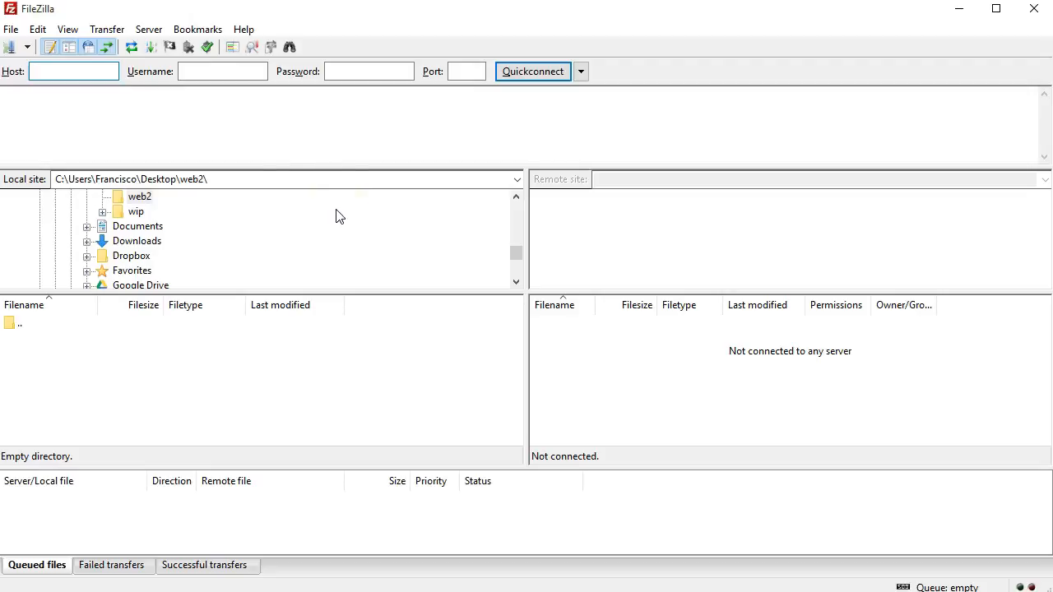
# - Add a new Site Manager entry under My Sites named with the account's user name
pyautogui.click(13, 31)
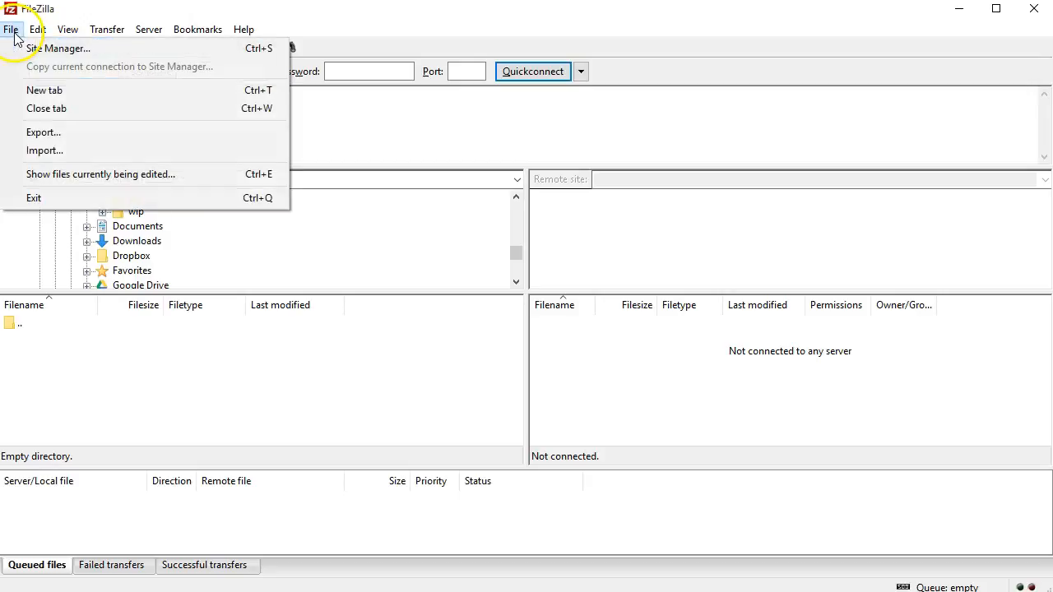
pyautogui.click(77, 51)
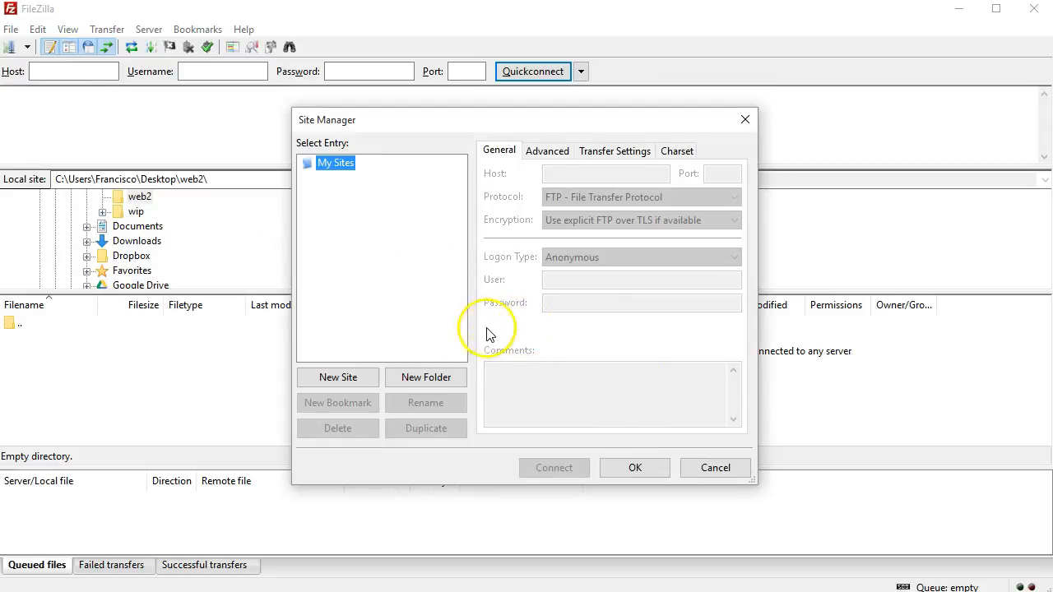
pyautogui.click(352, 380)
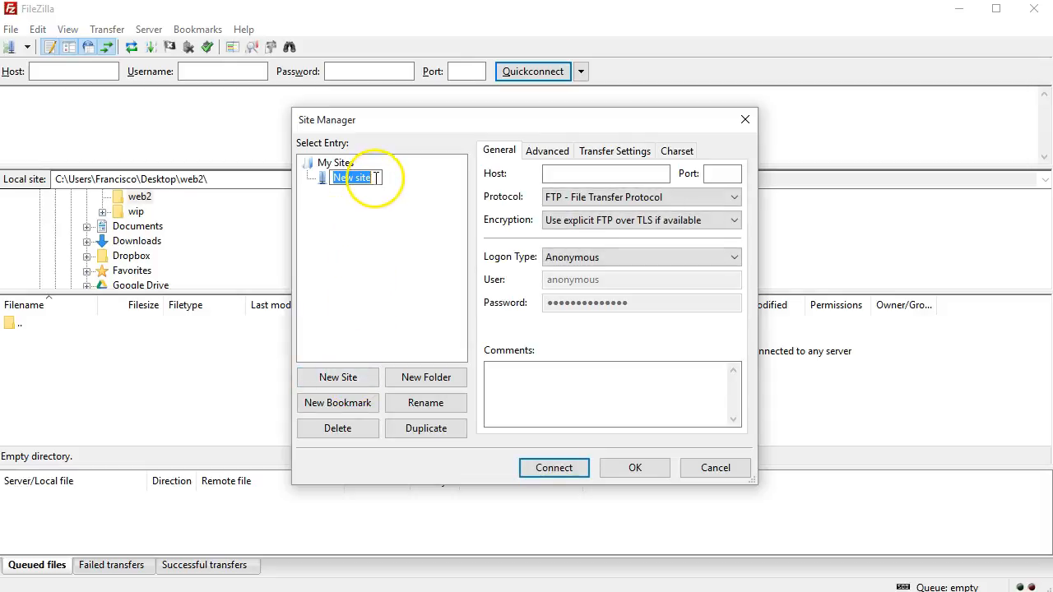
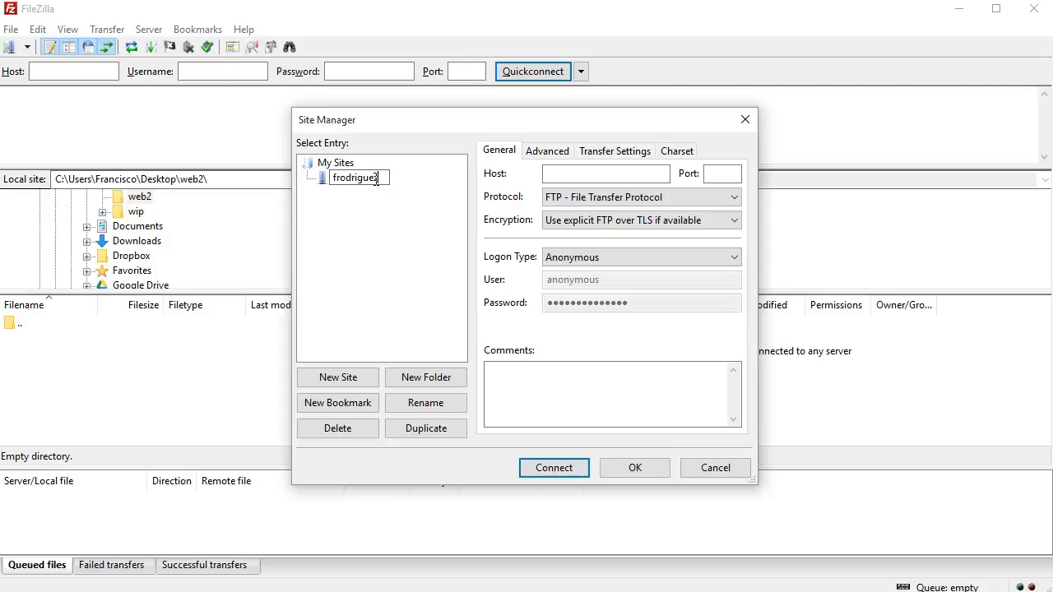
pyautogui.click(369, 164)
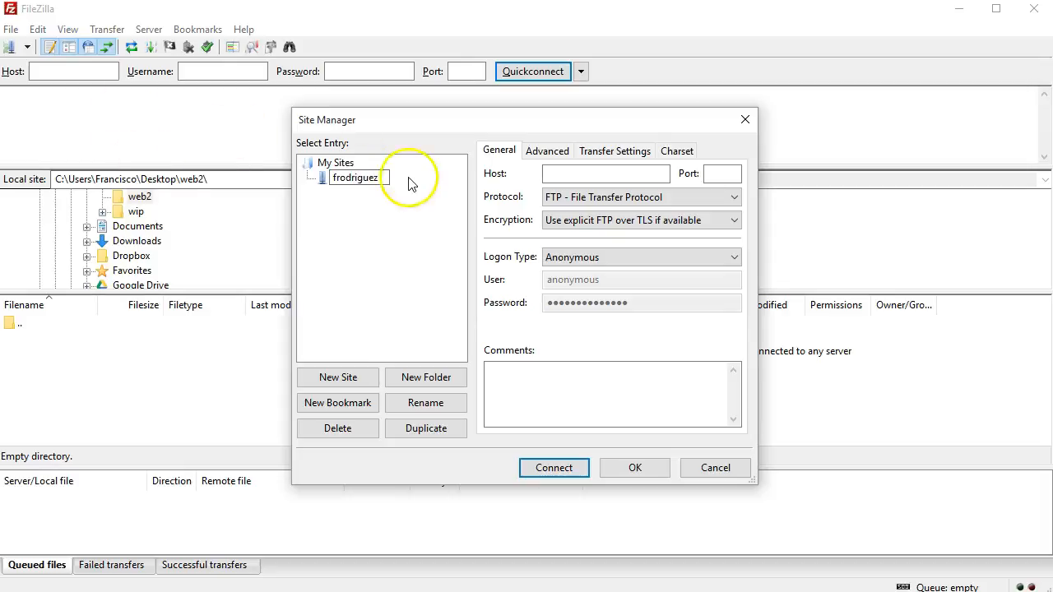
# - Enter the account's weareidt.com host address and port 21 for the new site
pyautogui.click(593, 174)
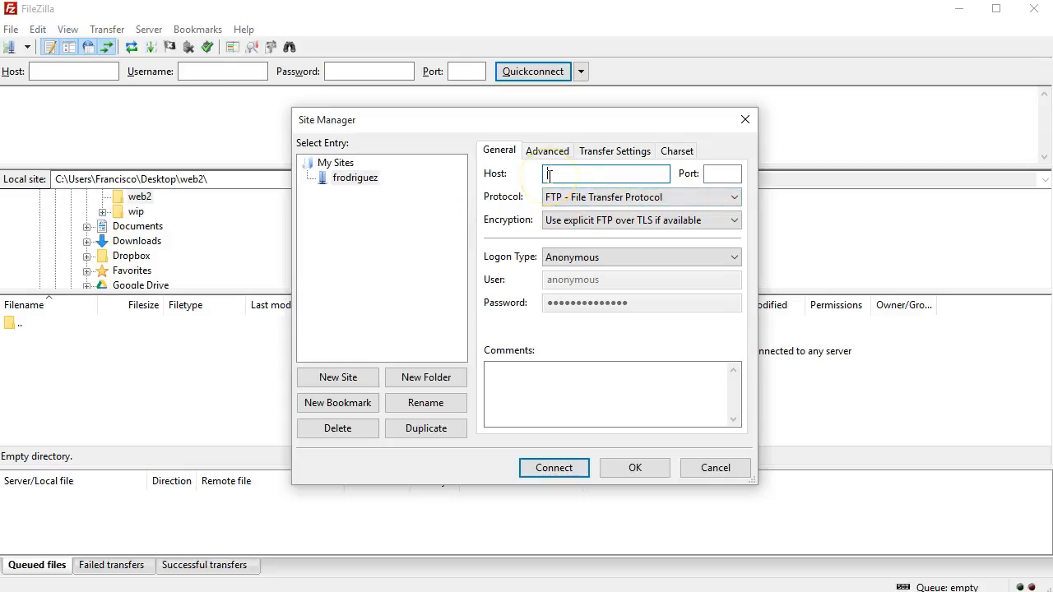
pyautogui.click(723, 172)
pyautogui.write('21')
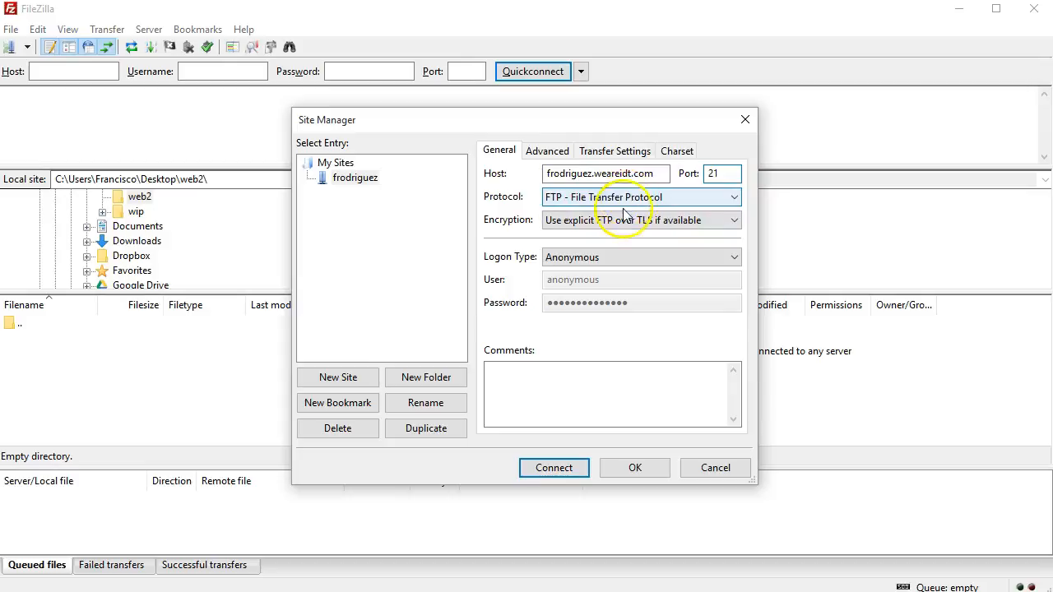
pyautogui.click(731, 263)
# - Switch logon type to Normal and replace the anonymous user with the account's user name
pyautogui.click(687, 285)
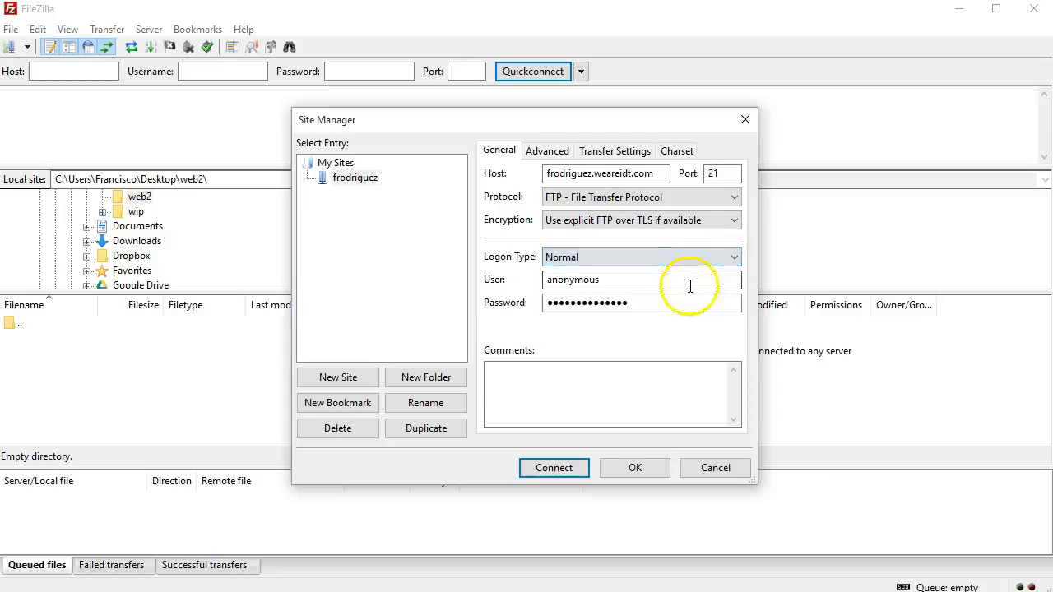
pyautogui.doubleClick(658, 284)
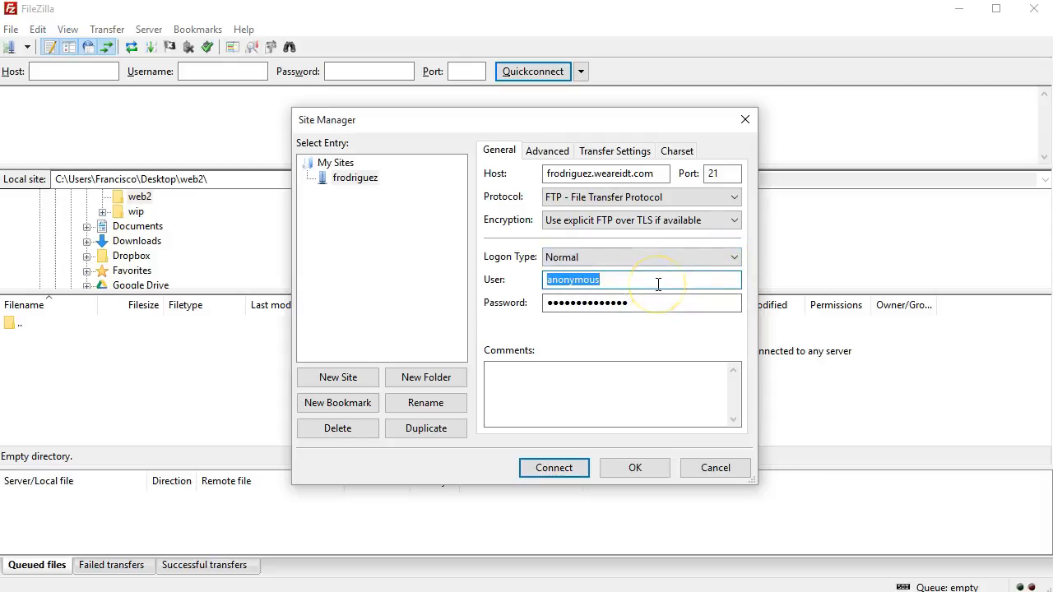
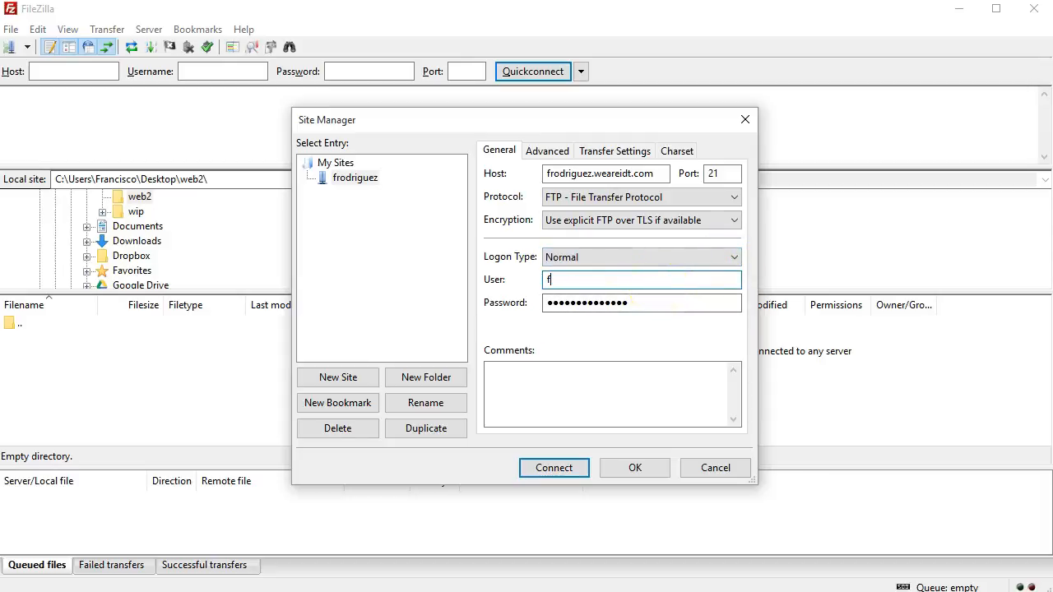
# - Replace the existing masked password with the account's password
pyautogui.doubleClick(650, 302)
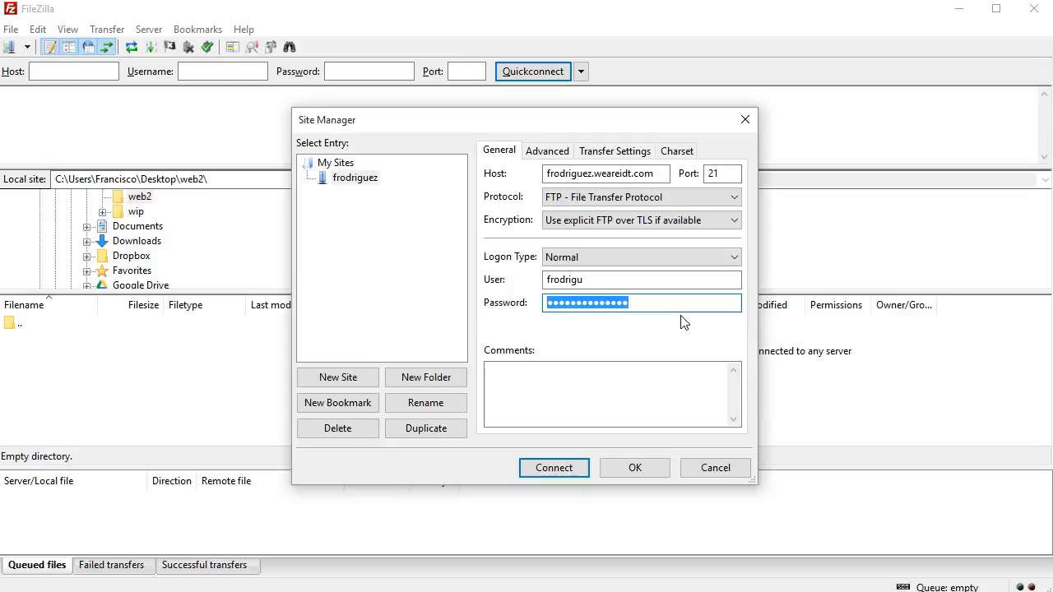
pyautogui.write('•')
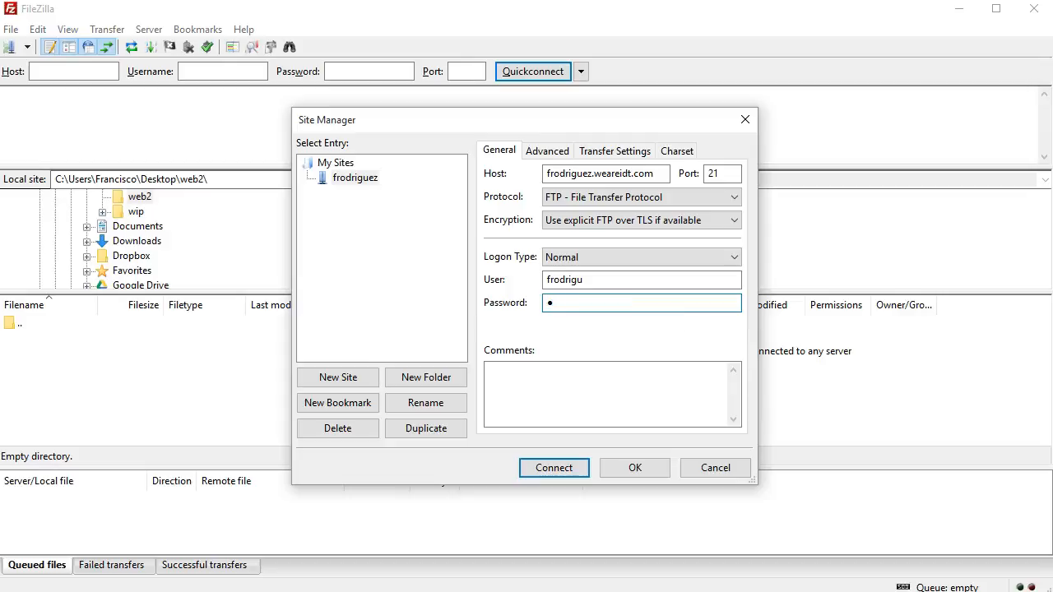
pyautogui.press('BackSpace')
pyautogui.write('•••••••••••')
# - Set the default local directory to the Desktop's web2 folder, creating web2 there
pyautogui.click(547, 153)
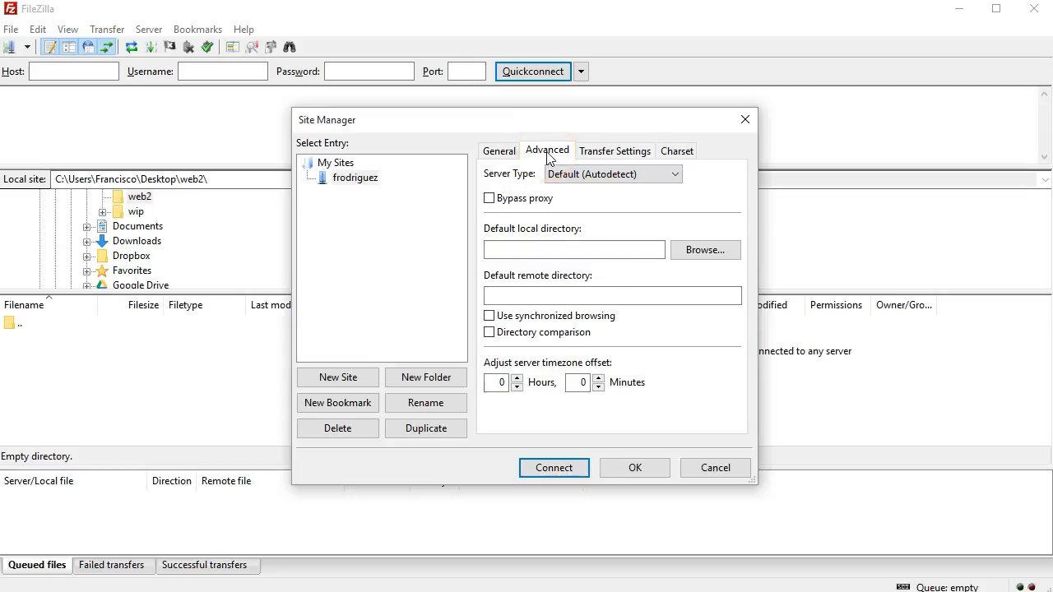
pyautogui.click(577, 245)
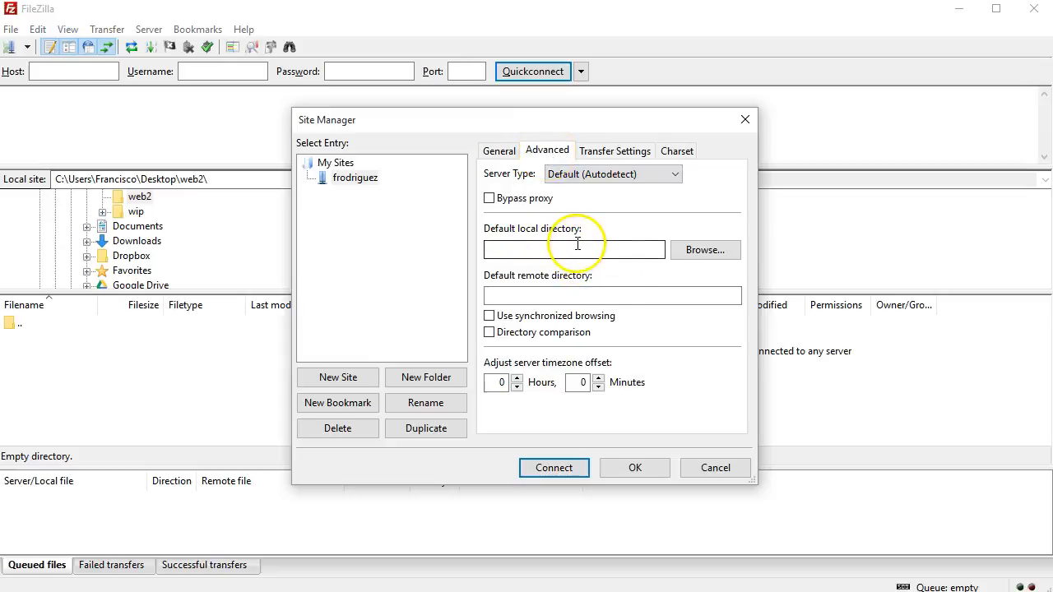
pyautogui.click(699, 248)
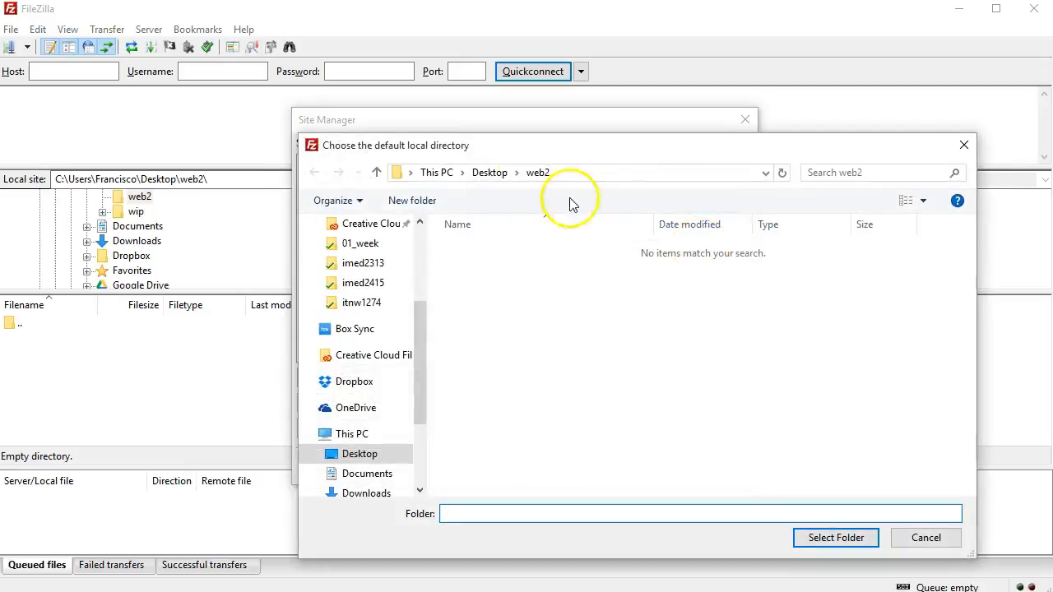
pyautogui.scroll(3, 416, 362)
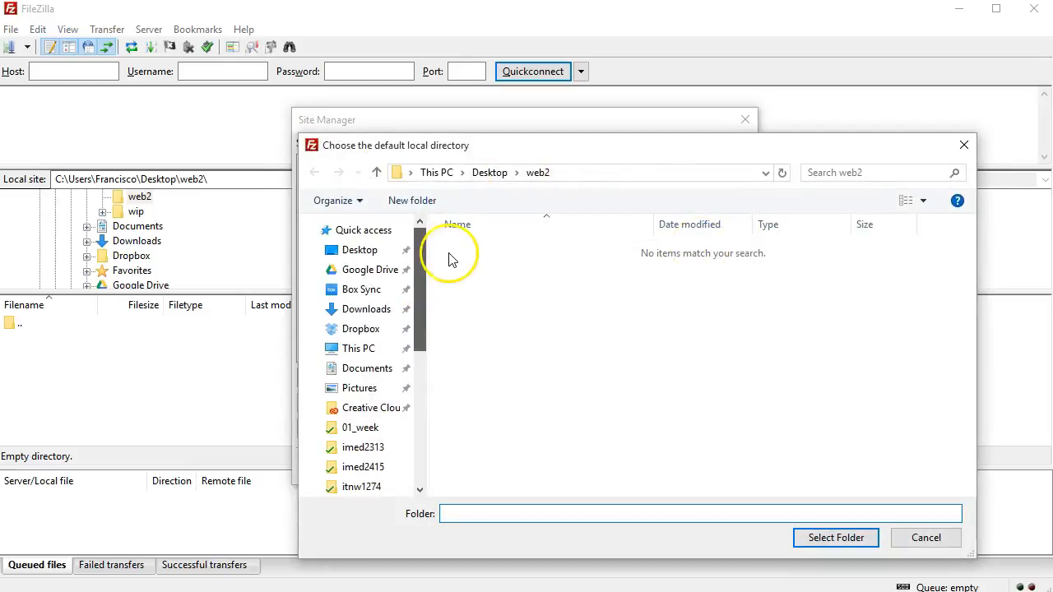
pyautogui.click(366, 256)
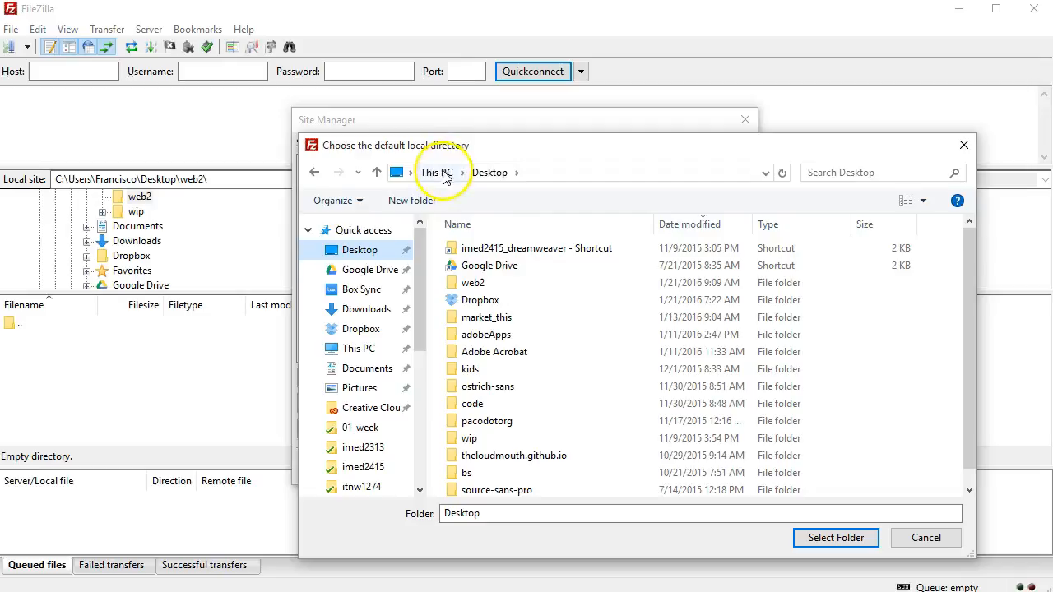
pyautogui.click(428, 207)
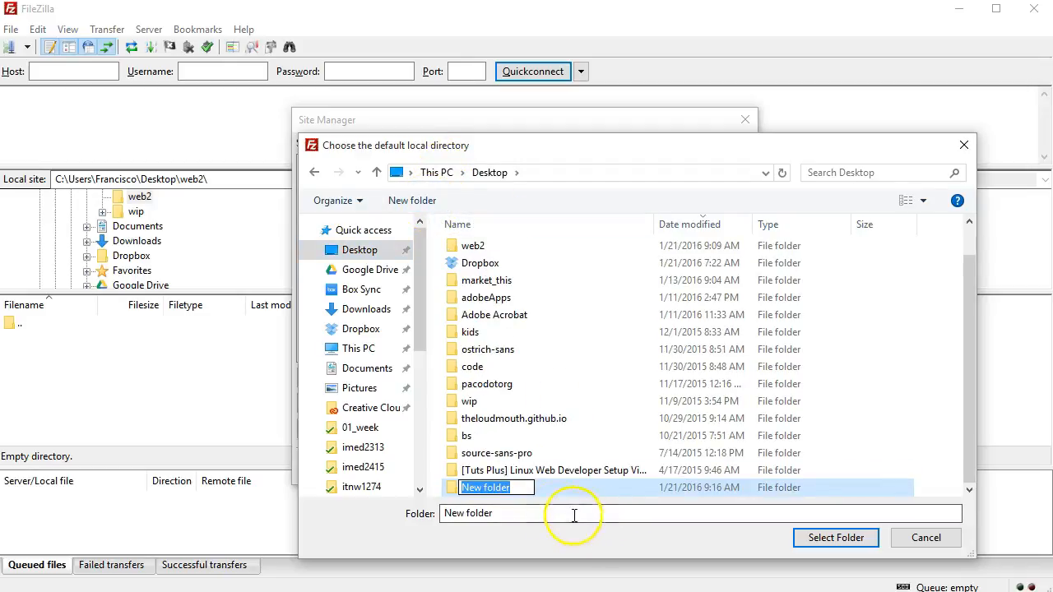
pyautogui.write('web2')
pyautogui.press('Return')
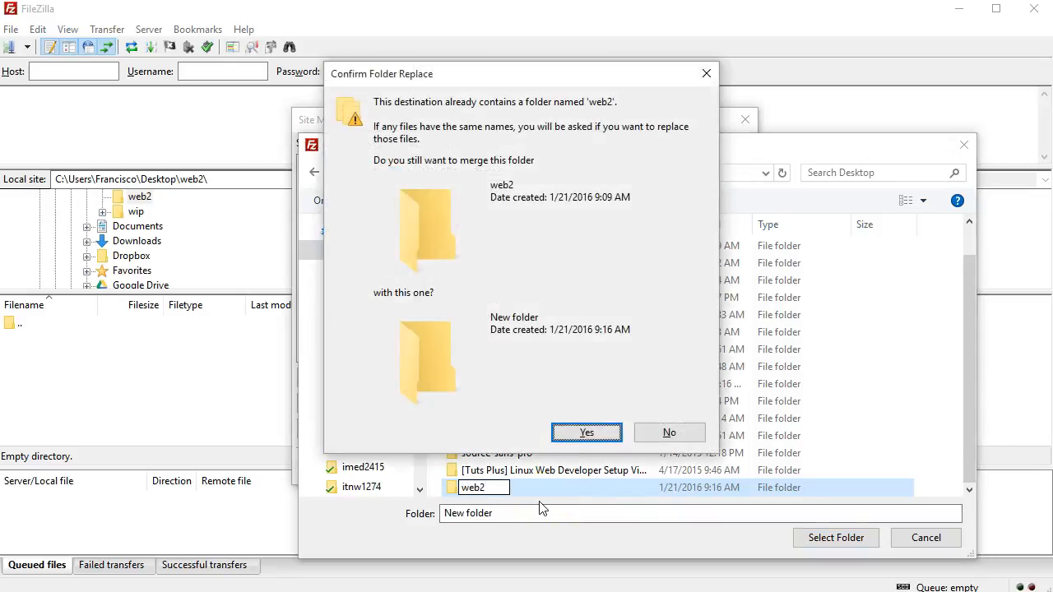
pyautogui.click(598, 432)
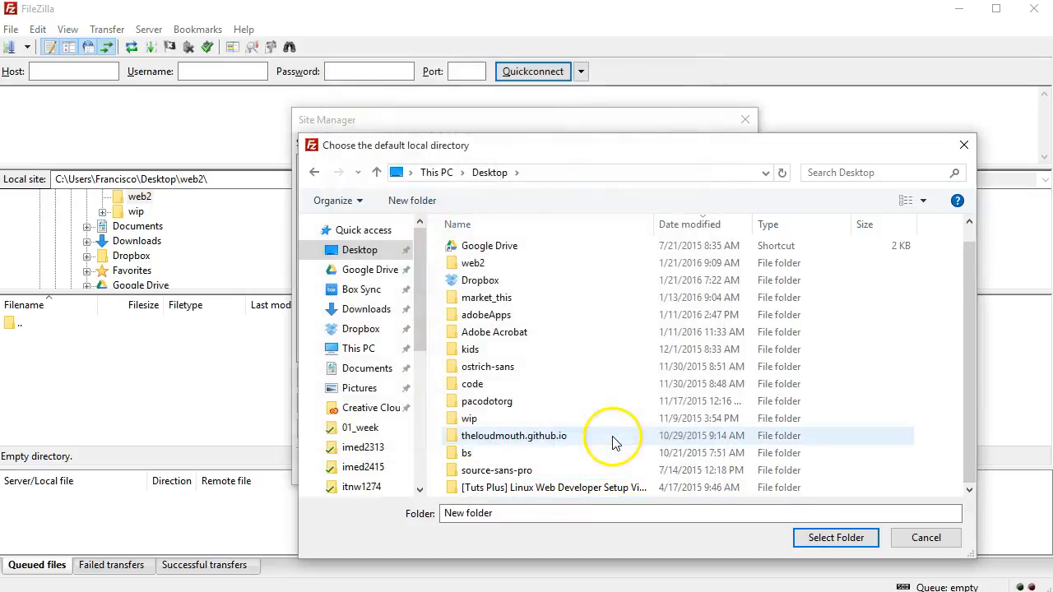
pyautogui.click(467, 267)
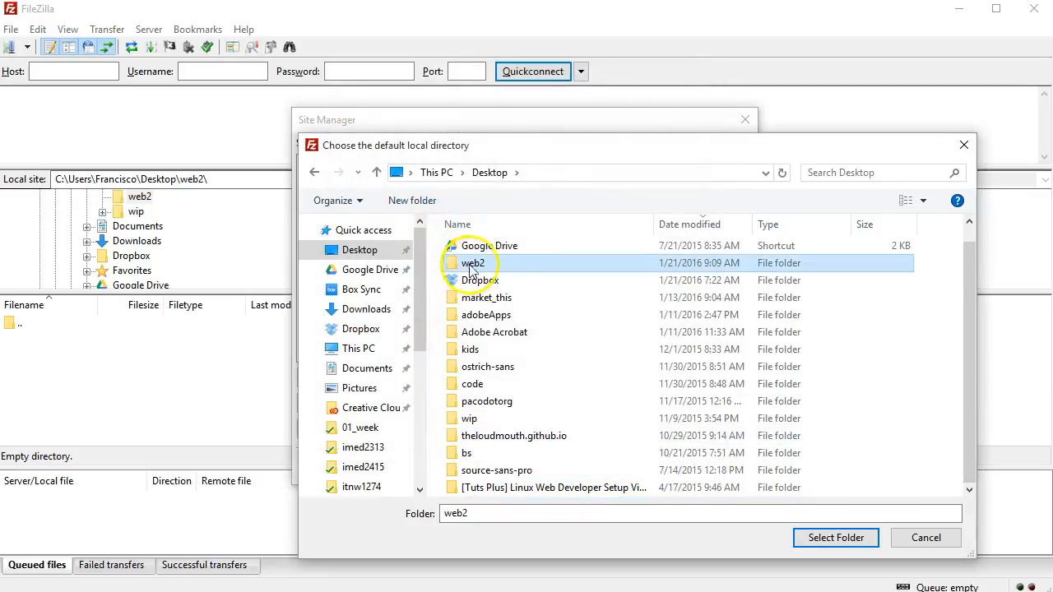
pyautogui.click(838, 537)
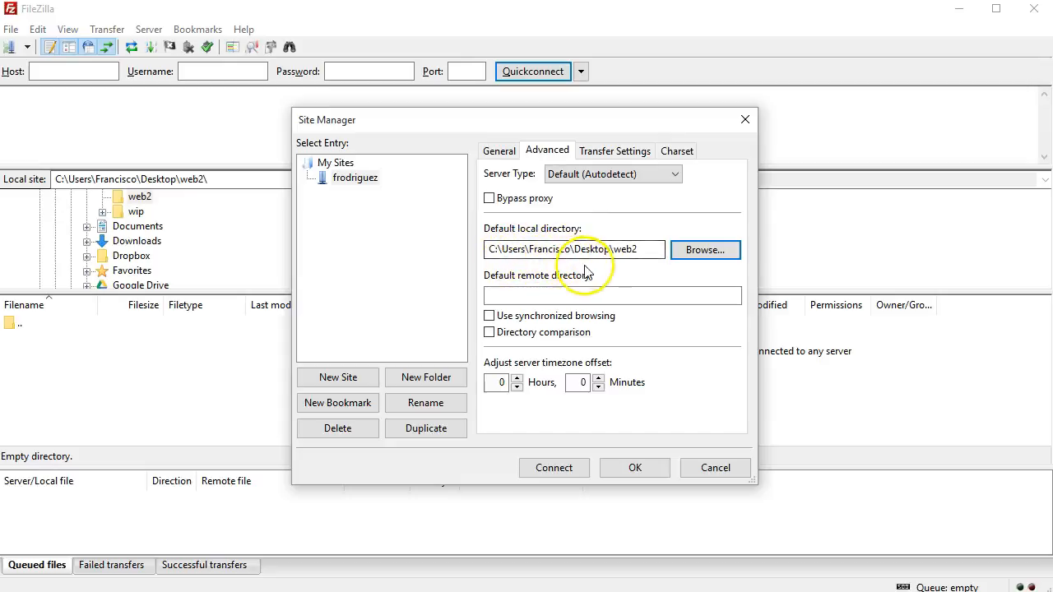
# - Set the default remote directory to /public_html/ and connect to the site
pyautogui.click(594, 296)
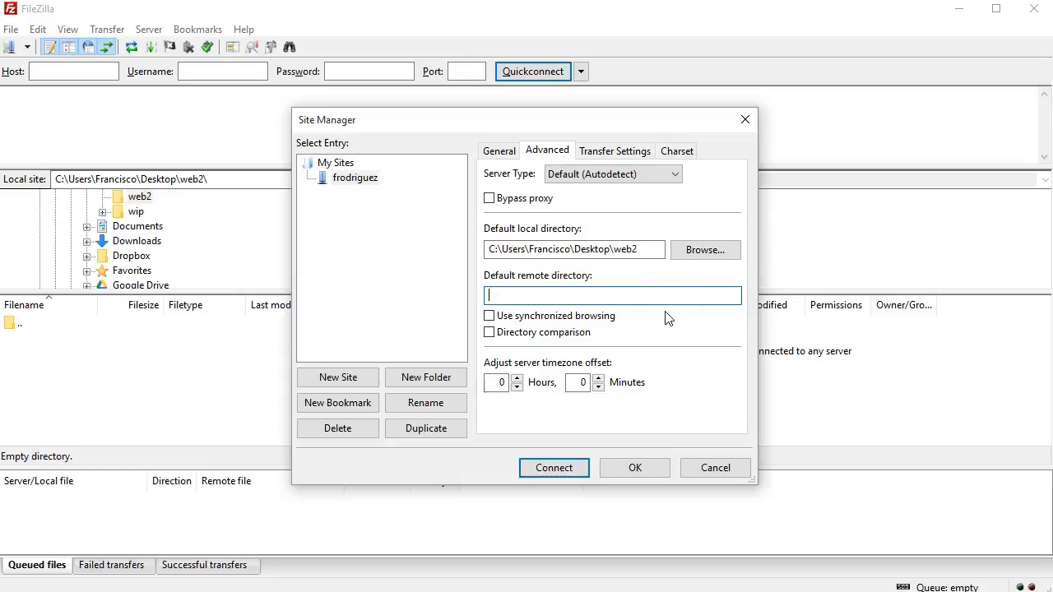
pyautogui.write('/public_html/')
pyautogui.press('Tab')
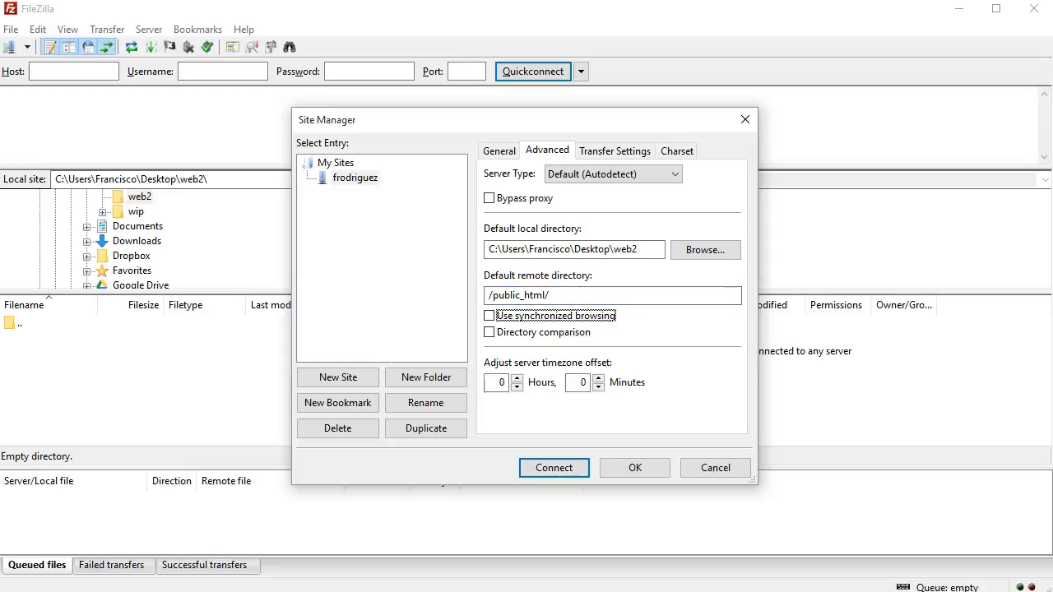
pyautogui.click(562, 469)
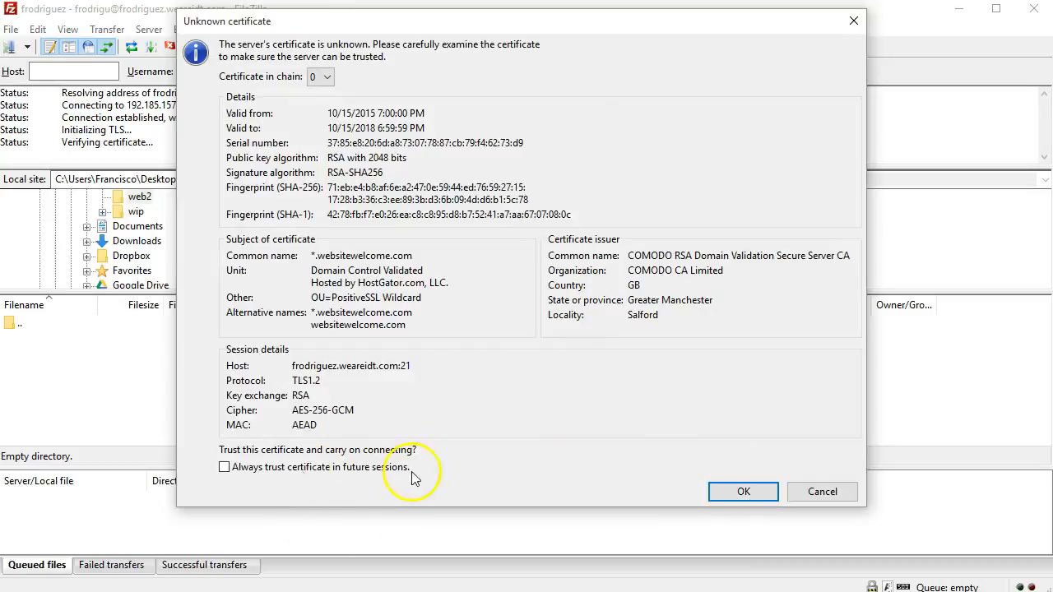
# - Always trust the server's unknown certificate and accept it to finish connecting
pyautogui.click(284, 467)
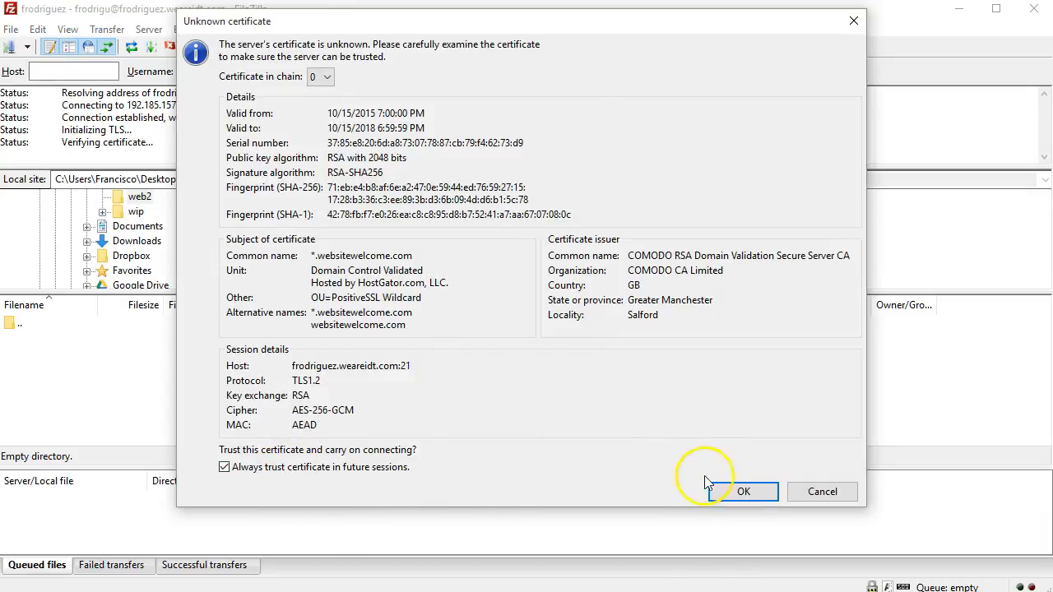
pyautogui.click(724, 494)
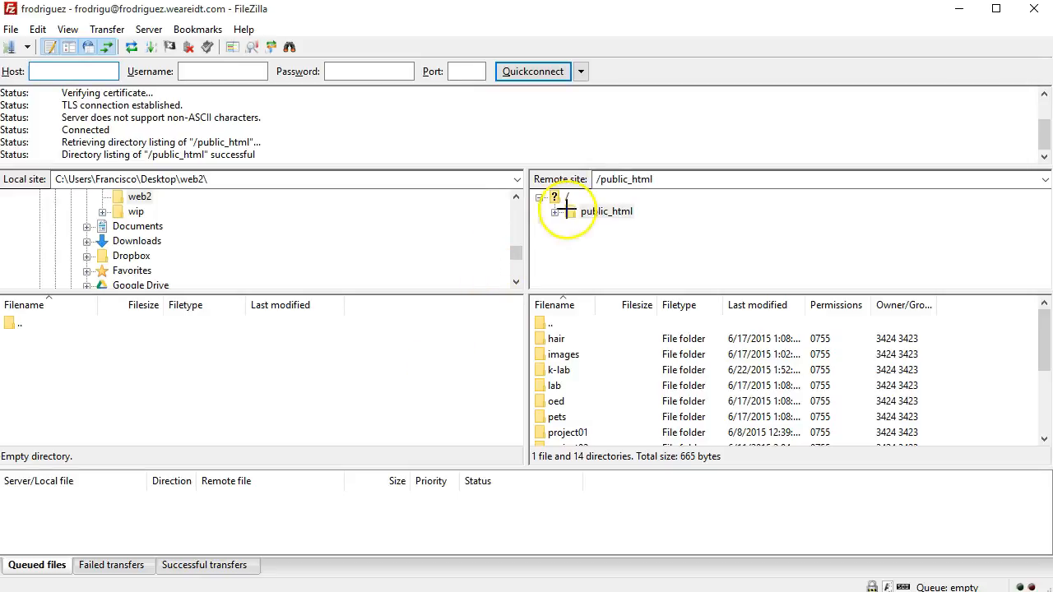
pyautogui.moveTo(581, 159)
pyautogui.mouseDown()
pyautogui.moveTo(543, 219)
pyautogui.moveTo(587, 154)
pyautogui.mouseUp()
pyautogui.moveTo(580, 303)
pyautogui.mouseDown()
pyautogui.moveTo(567, 329)
pyautogui.moveTo(621, 411)
pyautogui.moveTo(581, 303)
pyautogui.mouseUp()
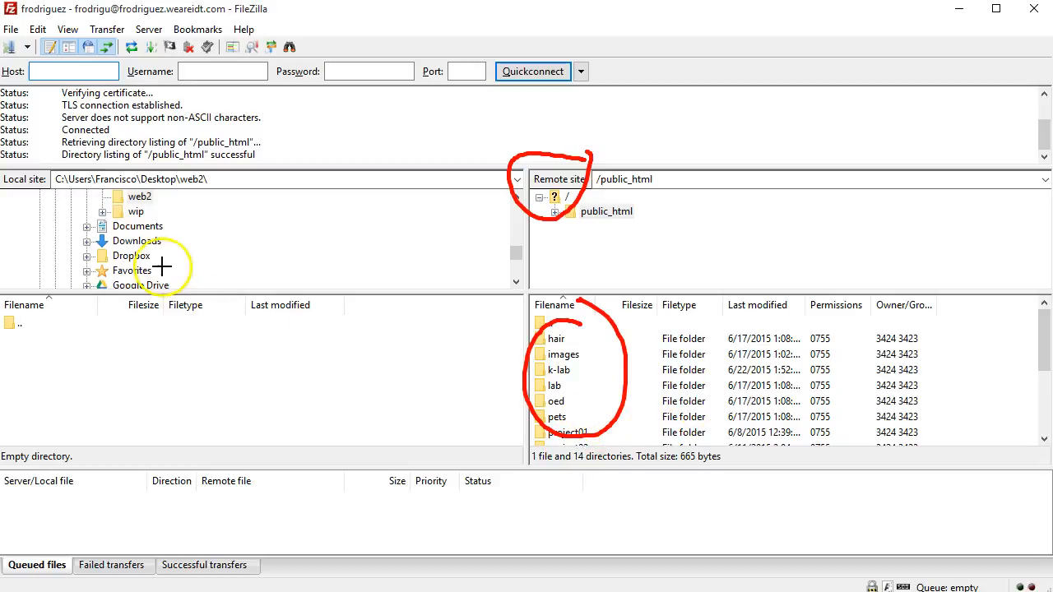
pyautogui.moveTo(188, 142)
pyautogui.mouseDown()
pyautogui.moveTo(215, 169)
pyautogui.moveTo(169, 250)
pyautogui.moveTo(189, 155)
pyautogui.moveTo(207, 160)
pyautogui.mouseUp()
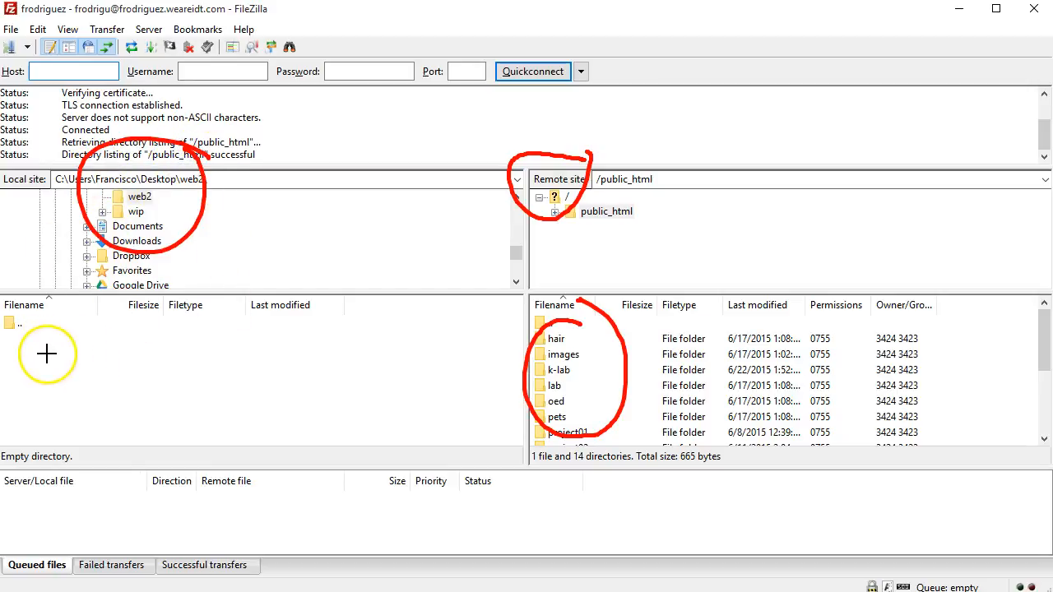